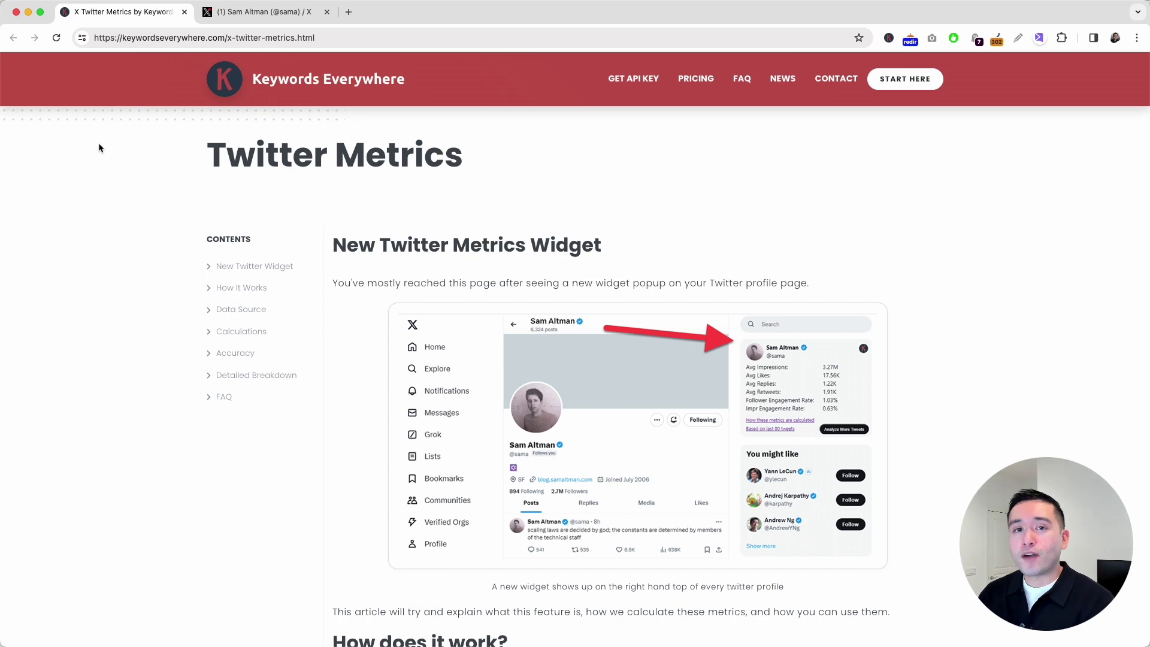
- Show Sam Altman's X profile and confirm the Keywords Everywhere extension is active
left_click(287, 18)
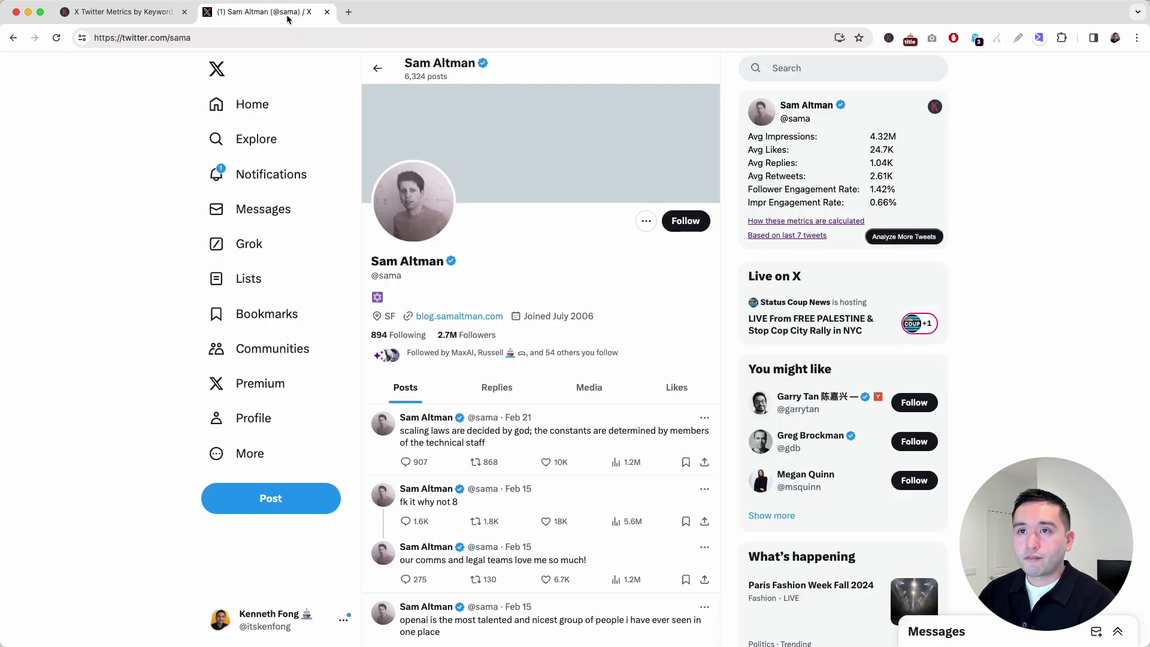
left_click(890, 38)
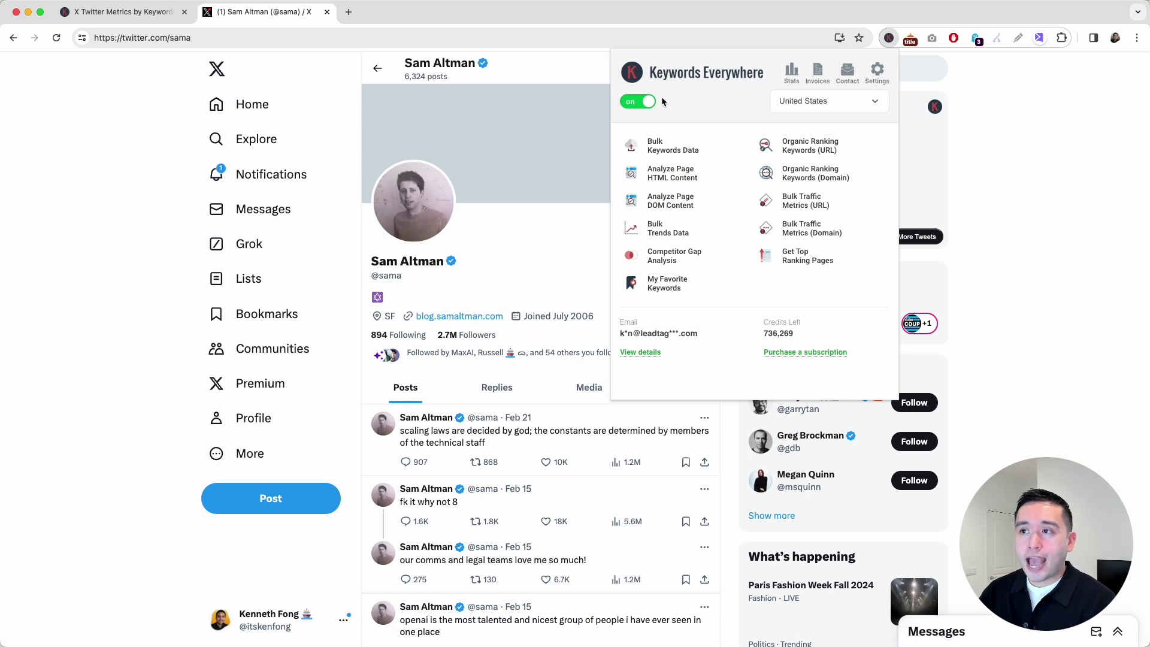
left_click(816, 18)
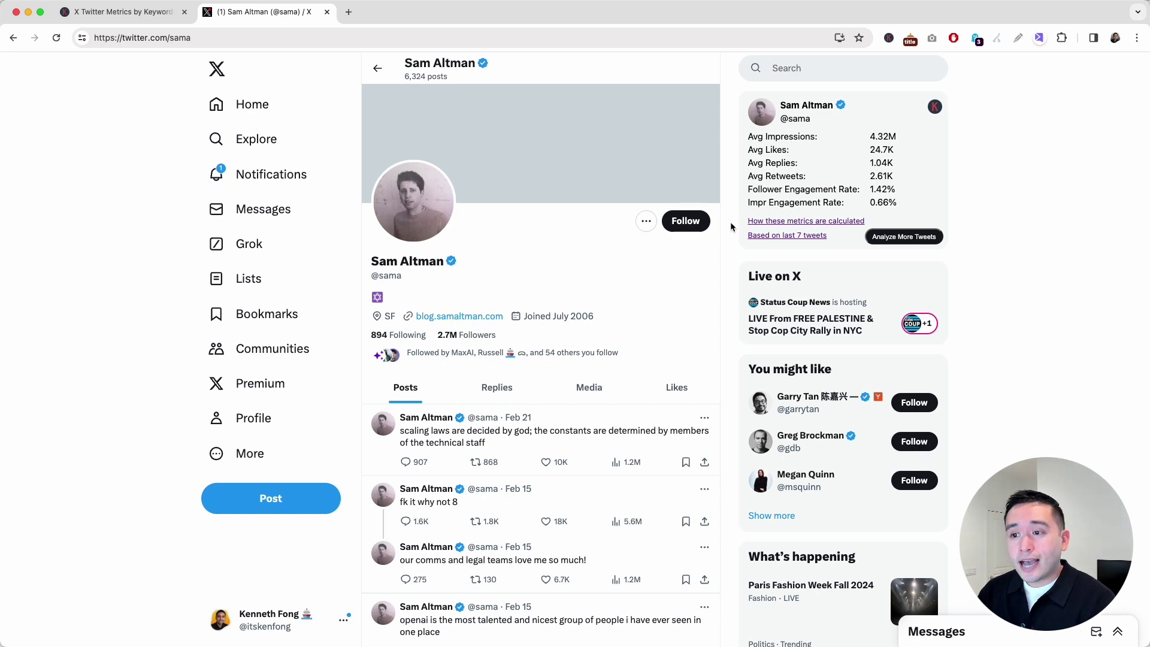
scroll(460, 385, "down", 2)
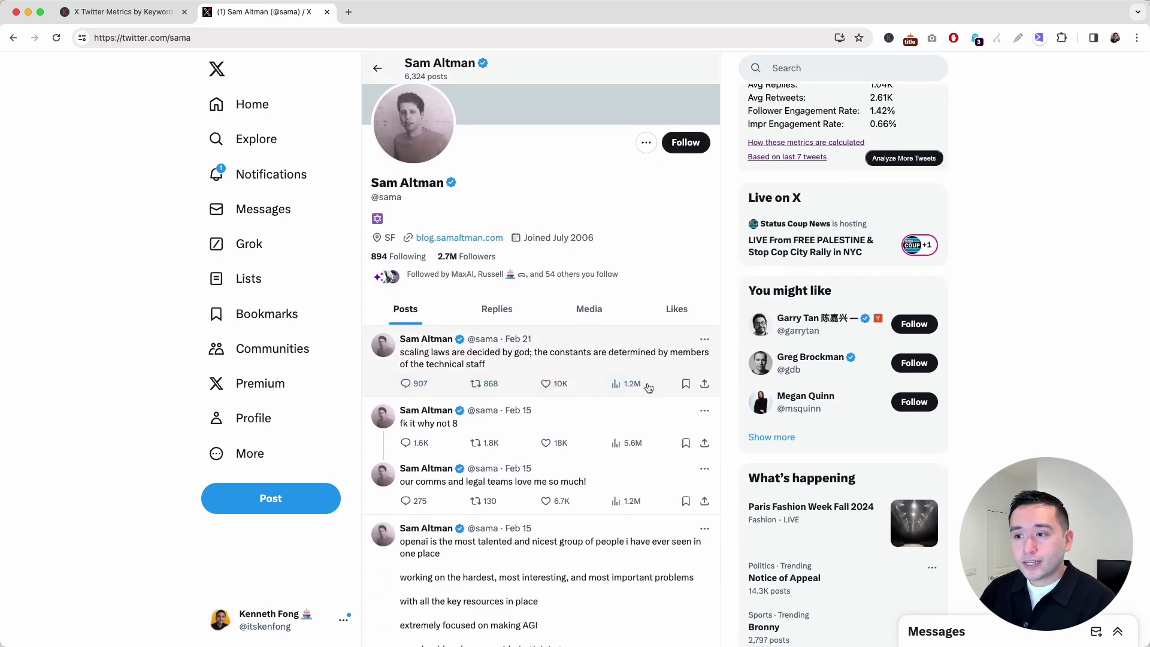
scroll(596, 388, "down", 1)
scroll(597, 471, "up", 3)
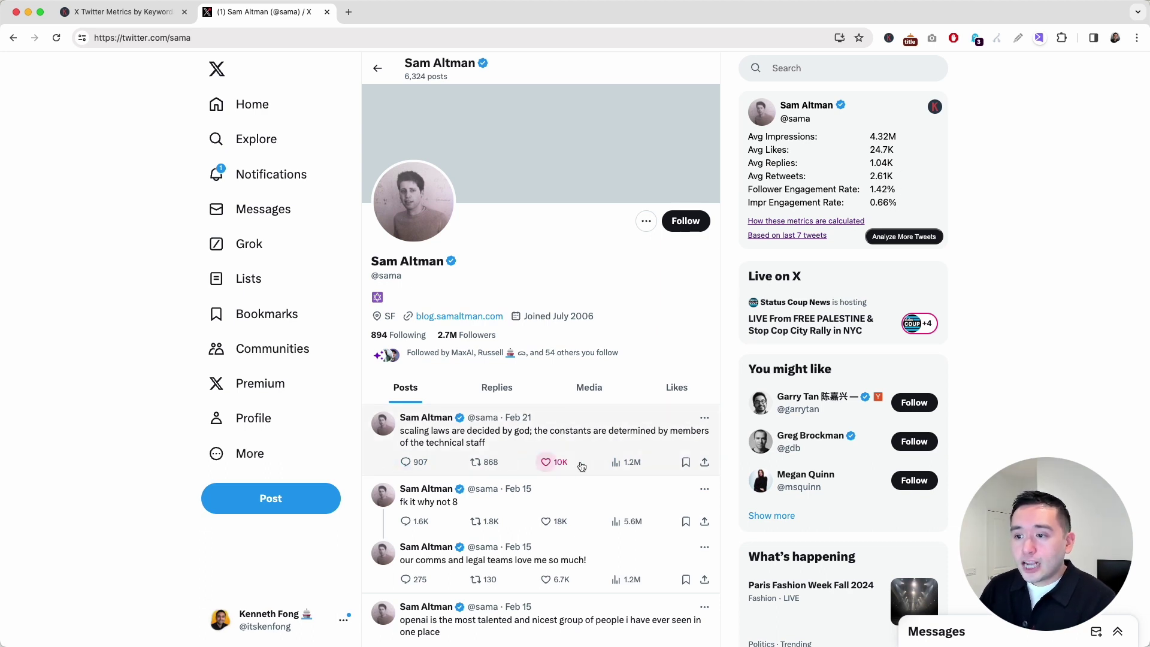
scroll(598, 526, "down", 1)
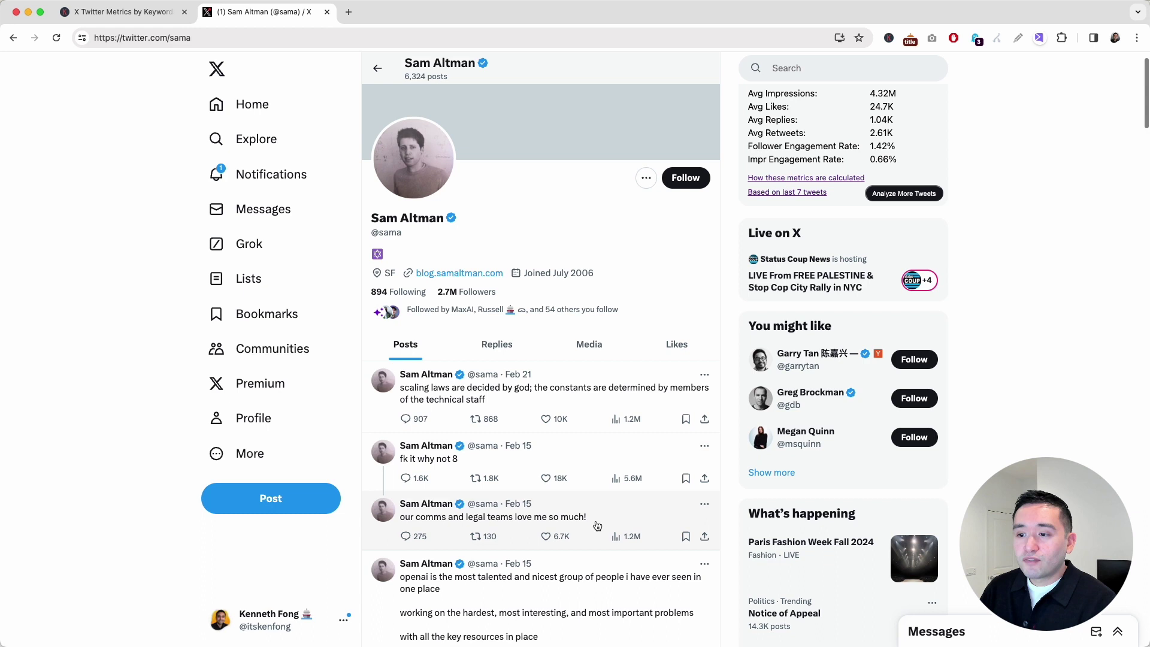
scroll(601, 441, "up", 1)
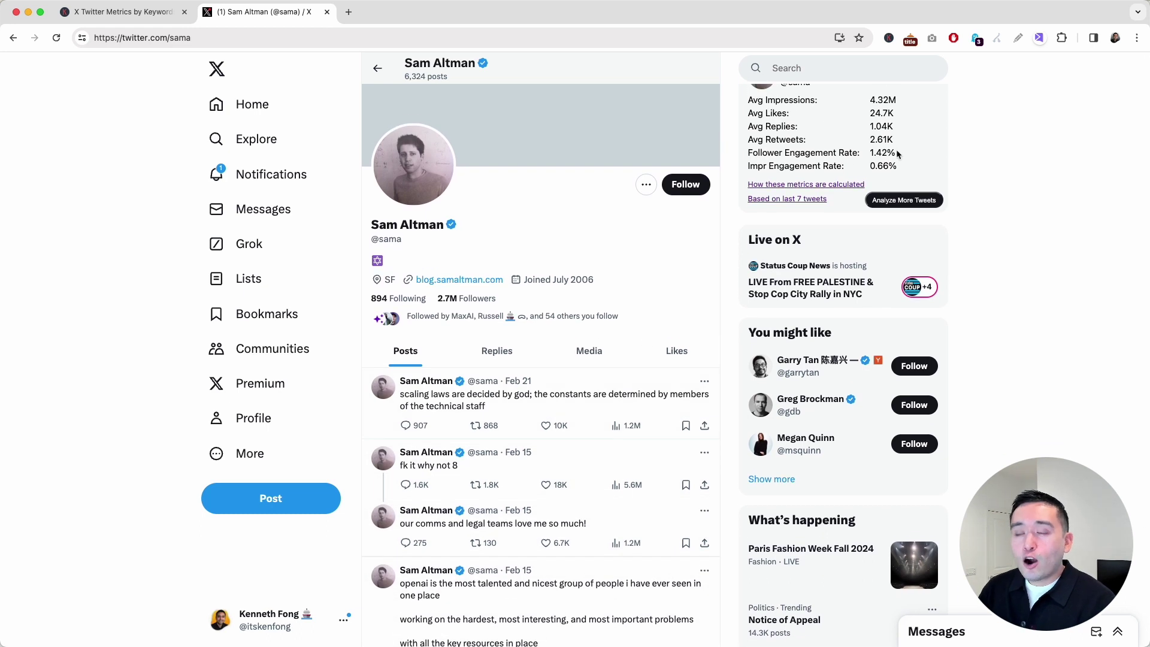
scroll(896, 150, "up", 1)
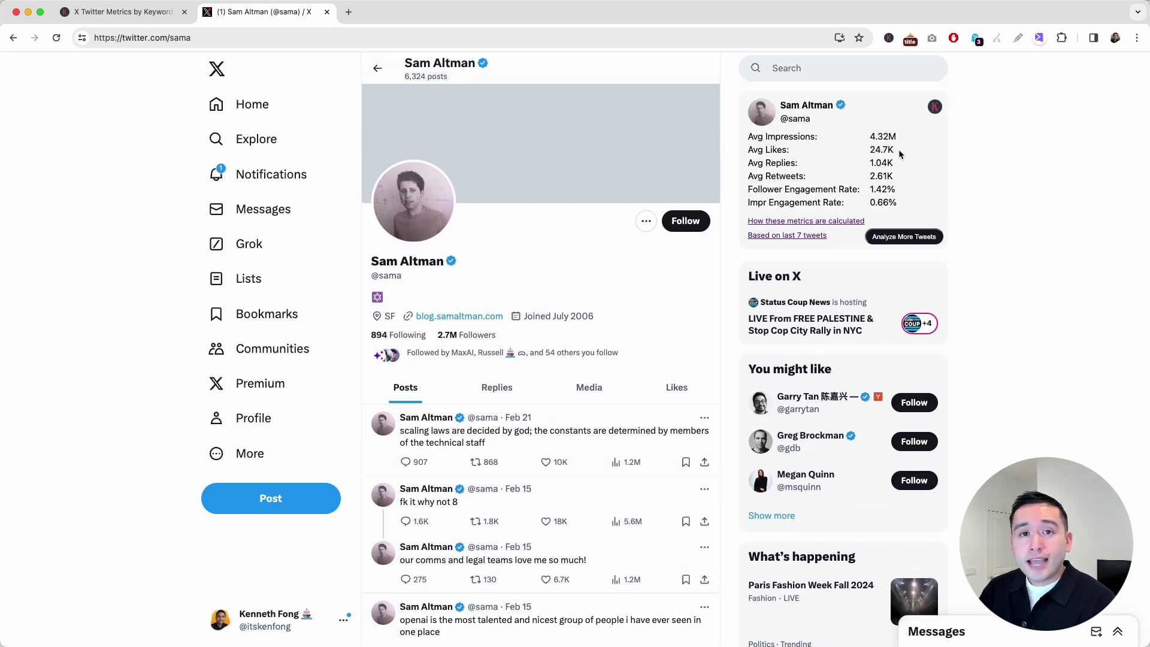
scroll(573, 455, "down", 3)
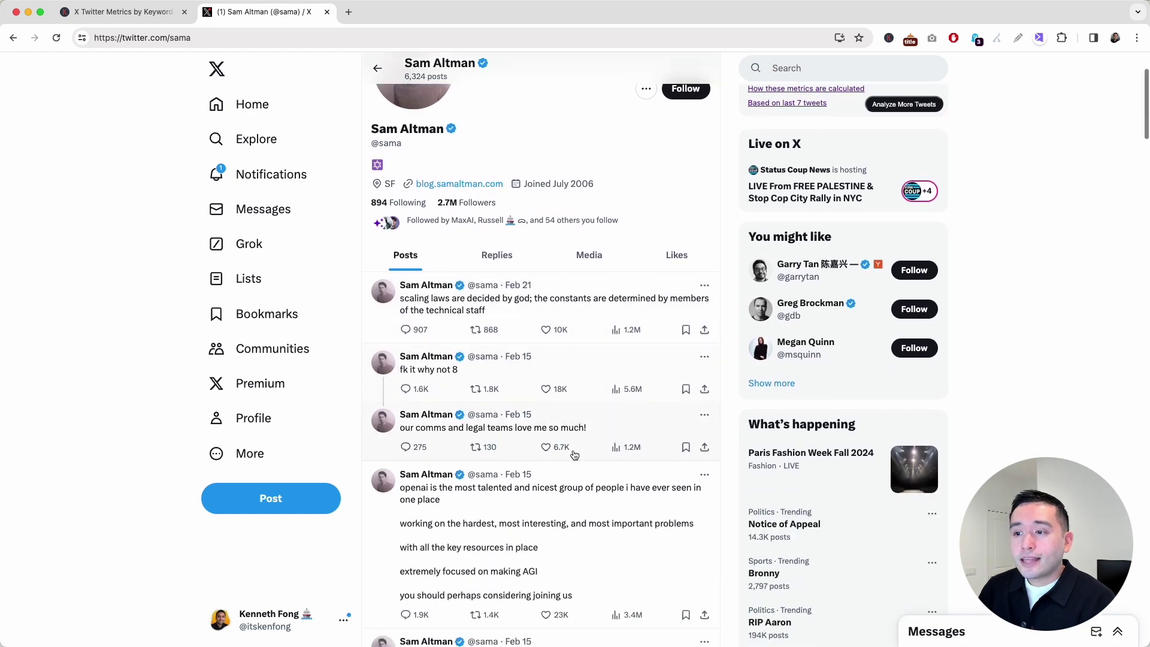
scroll(573, 455, "down", 1)
scroll(623, 413, "up", 4)
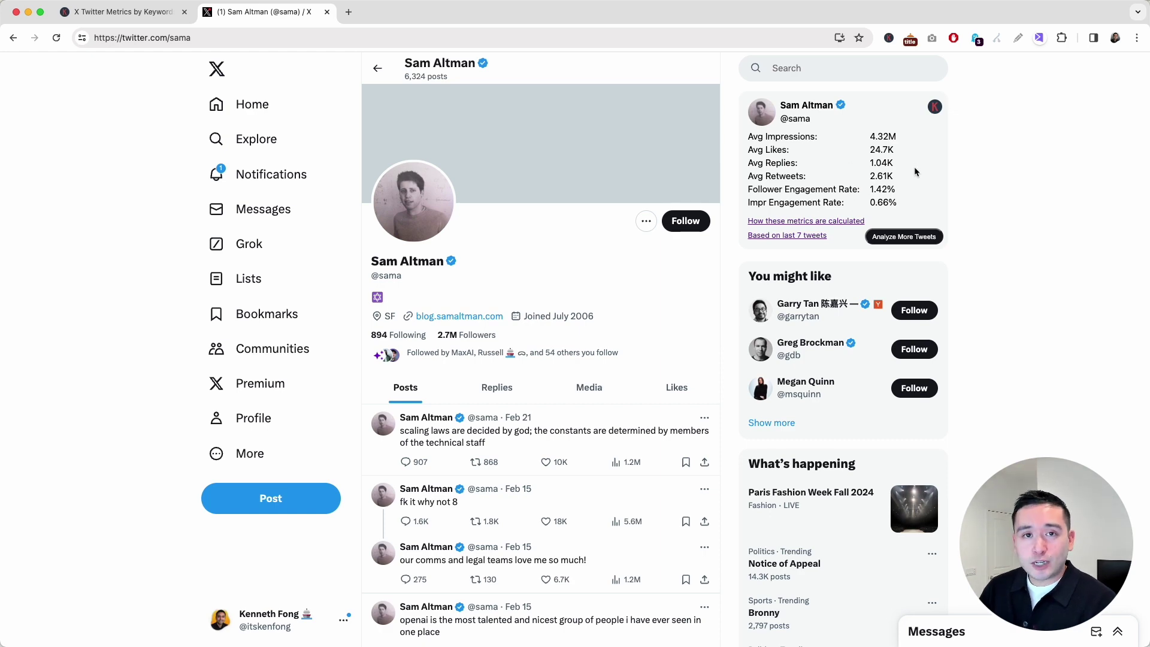
- Recalculate Sam Altman's metrics card over his last 27 tweets, giving 2.57M average impressions
left_click(917, 237)
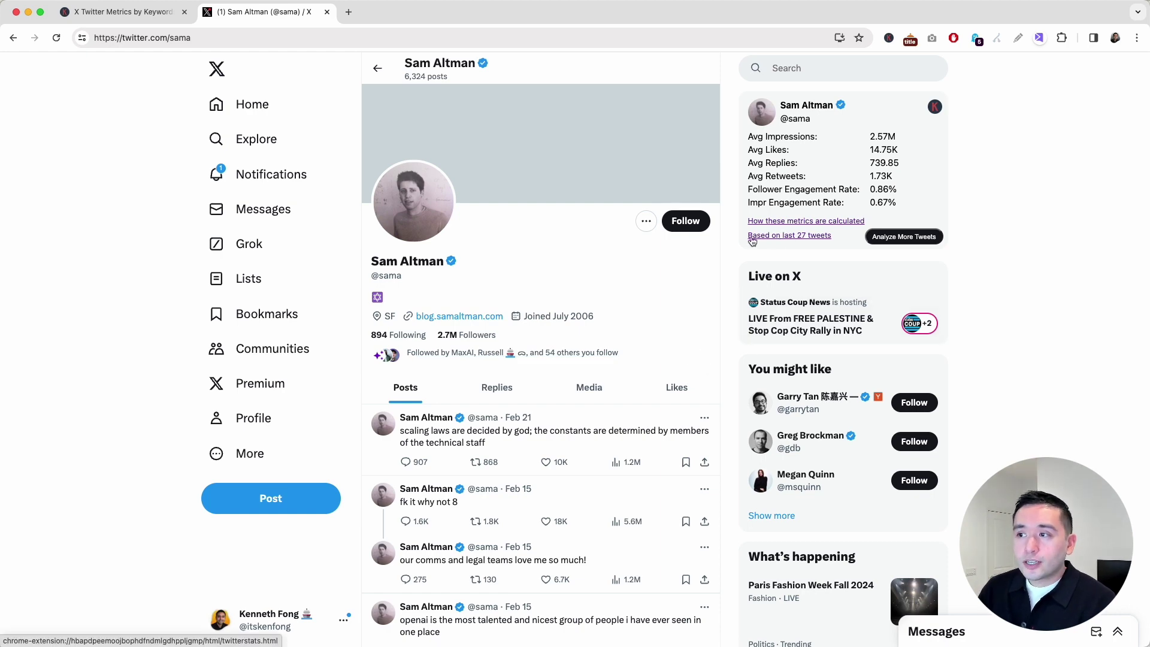
- Open the twitter.com/sama per-tweet report from 'Based on last 27 tweets', checking the profile in between
left_click(812, 237)
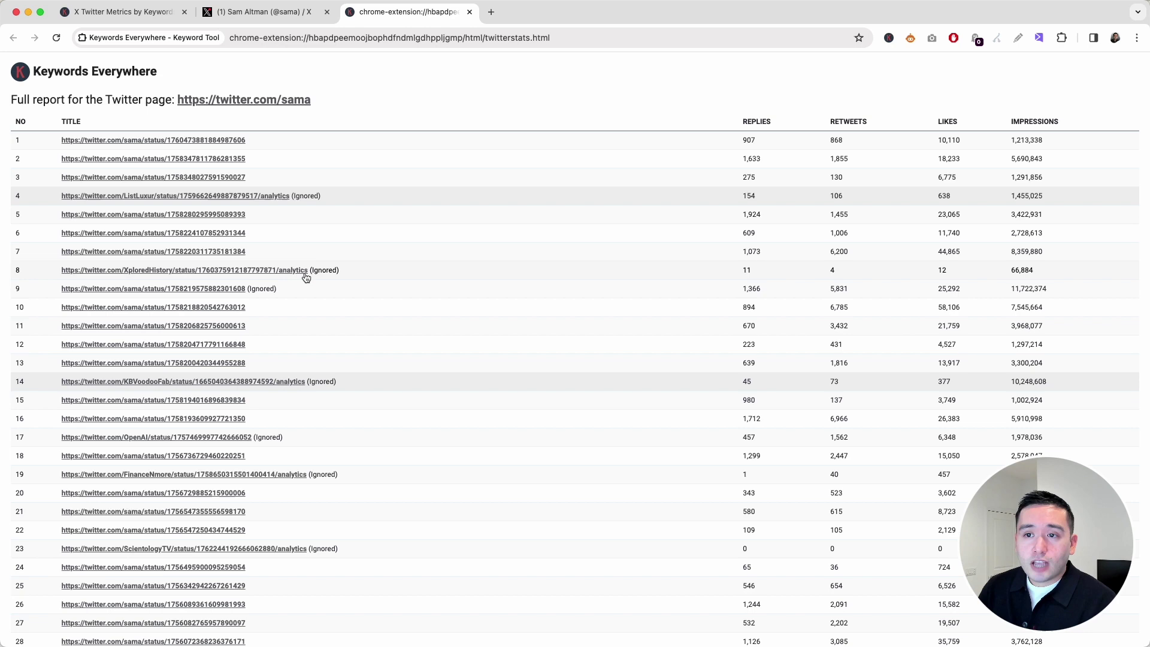
scroll(329, 276, "down", 3)
scroll(324, 284, "down", 1)
scroll(342, 405, "up", 2)
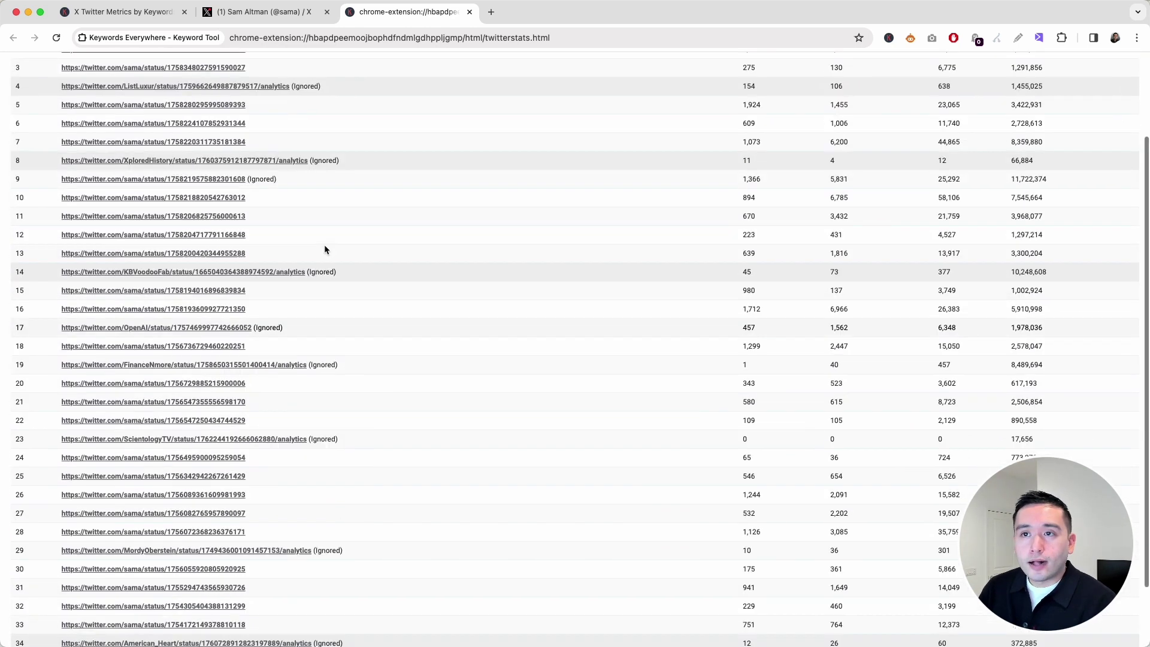
scroll(326, 247, "up", 3)
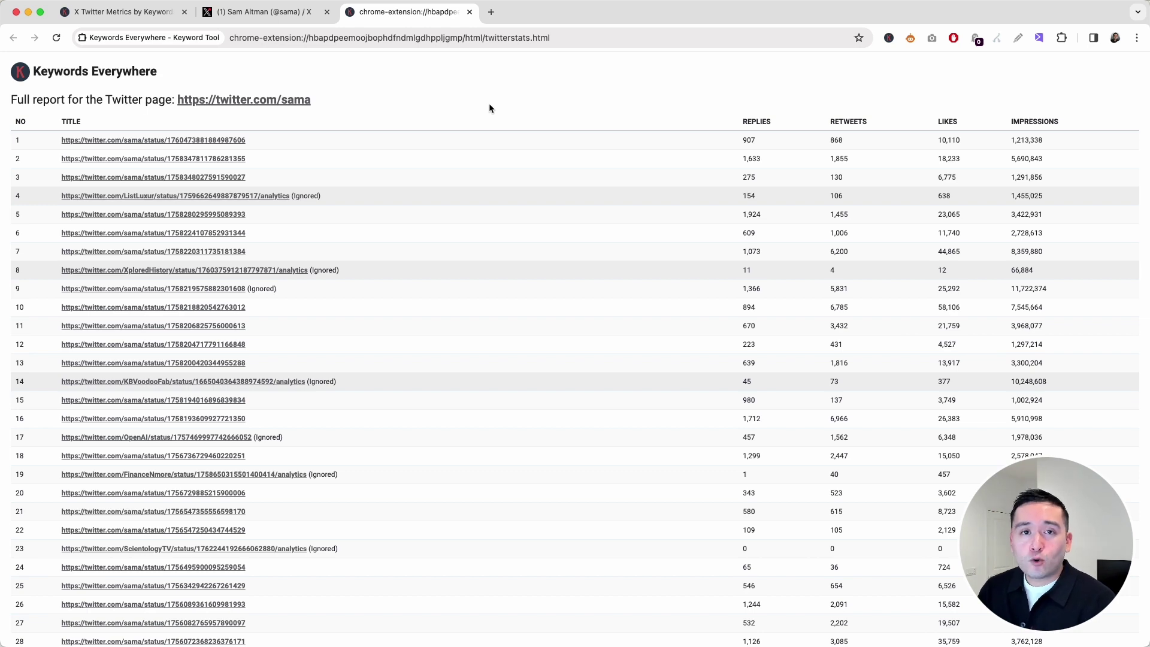
left_click(297, 13)
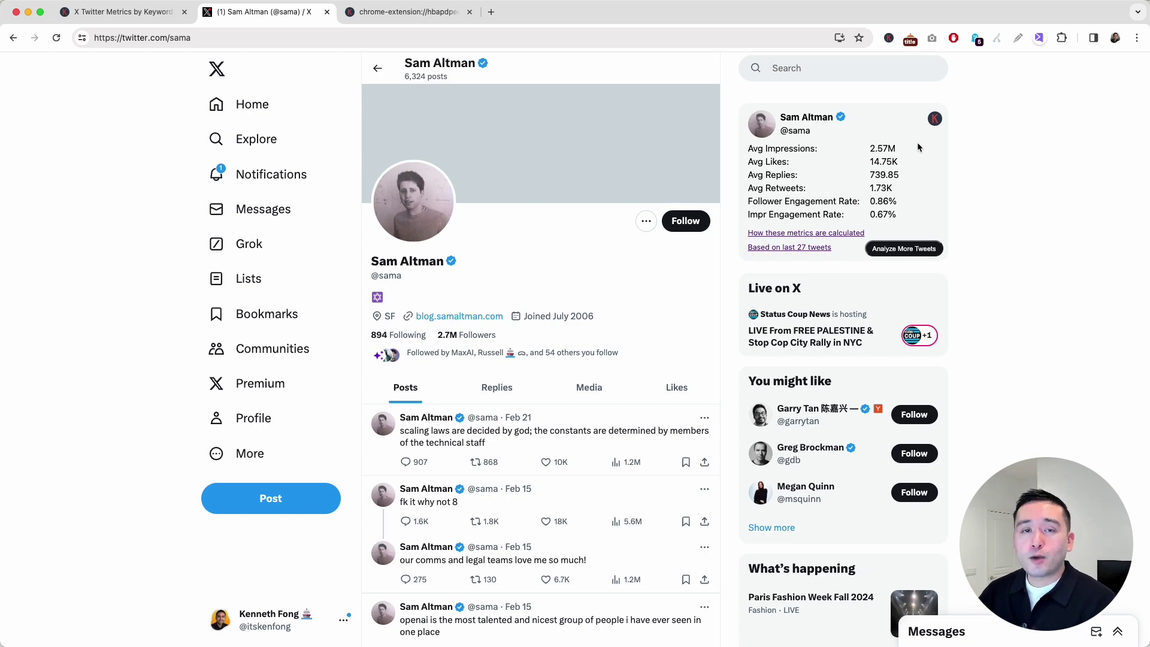
left_click(408, 12)
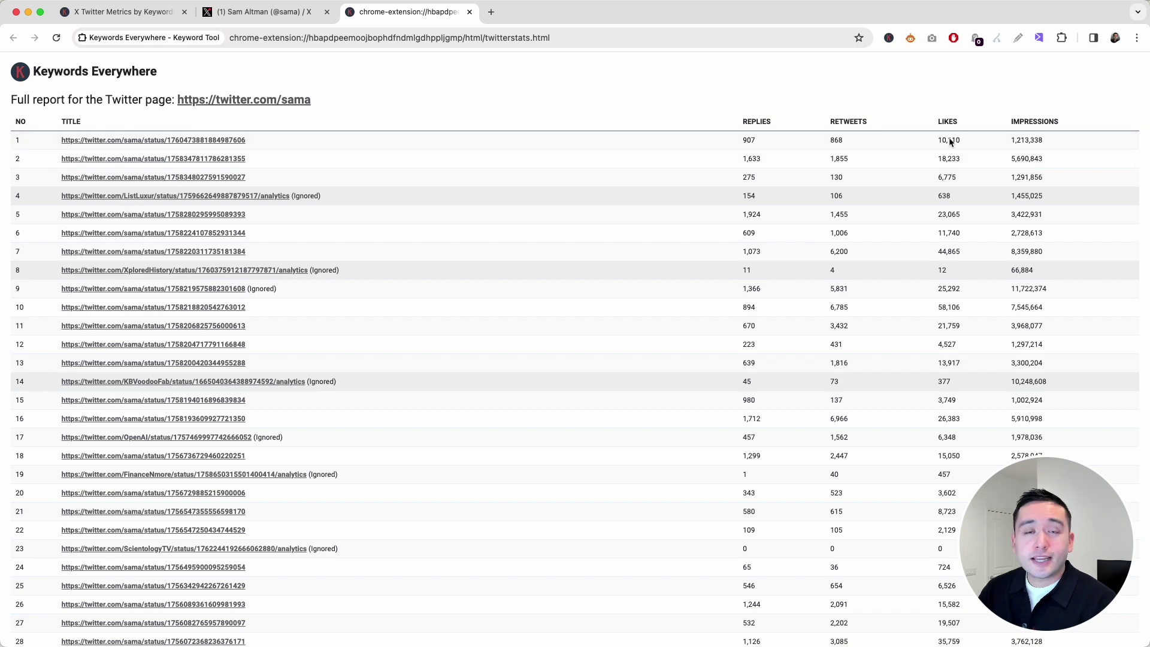
- Bring up the first browser tab with Keywords Everywhere's Twitter Metrics article
left_click(267, 12)
left_click(151, 12)
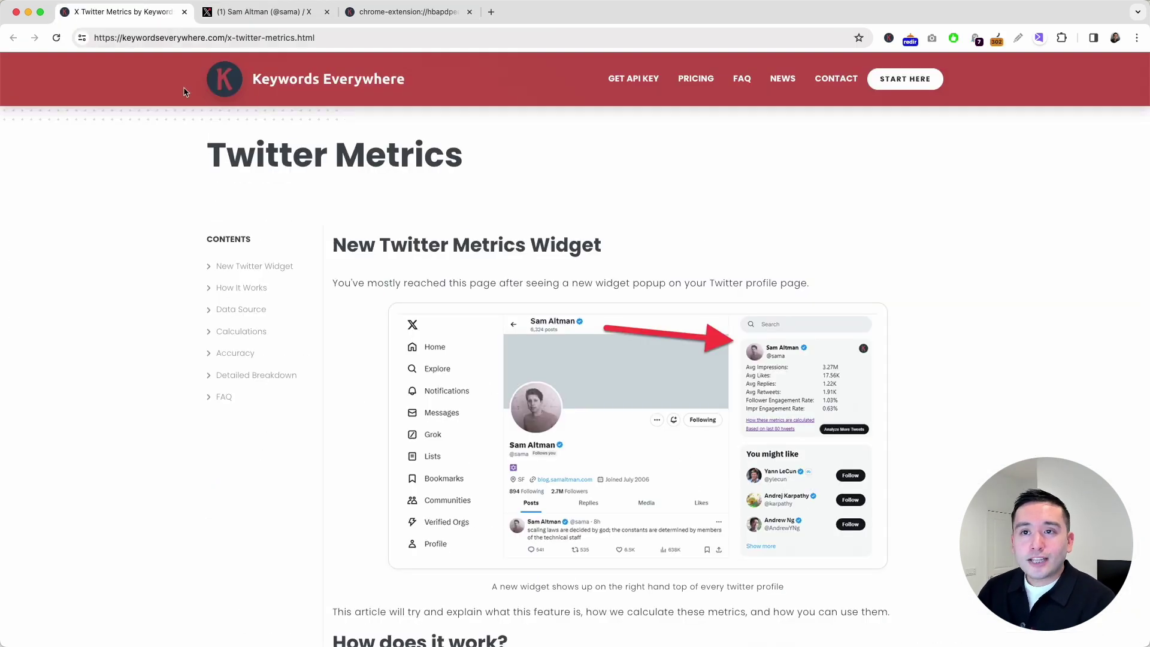